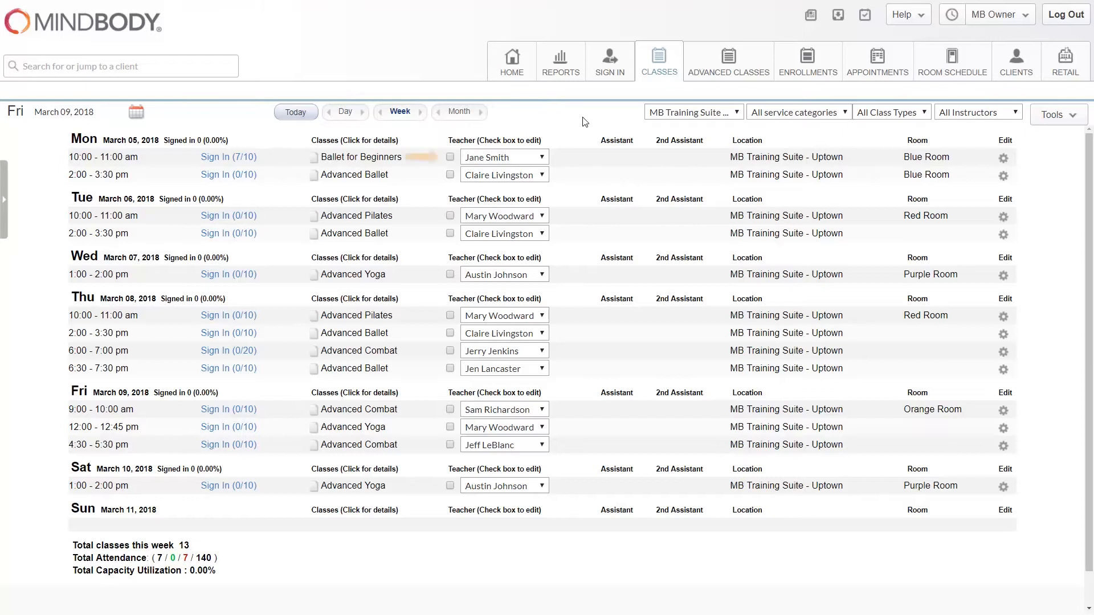
Step: Substitute the Tuesday Advanced Pilates teacher into Monday's 10:00 am Ballet for Beginners class directly in the weekly schedule
click(450, 158)
click(542, 162)
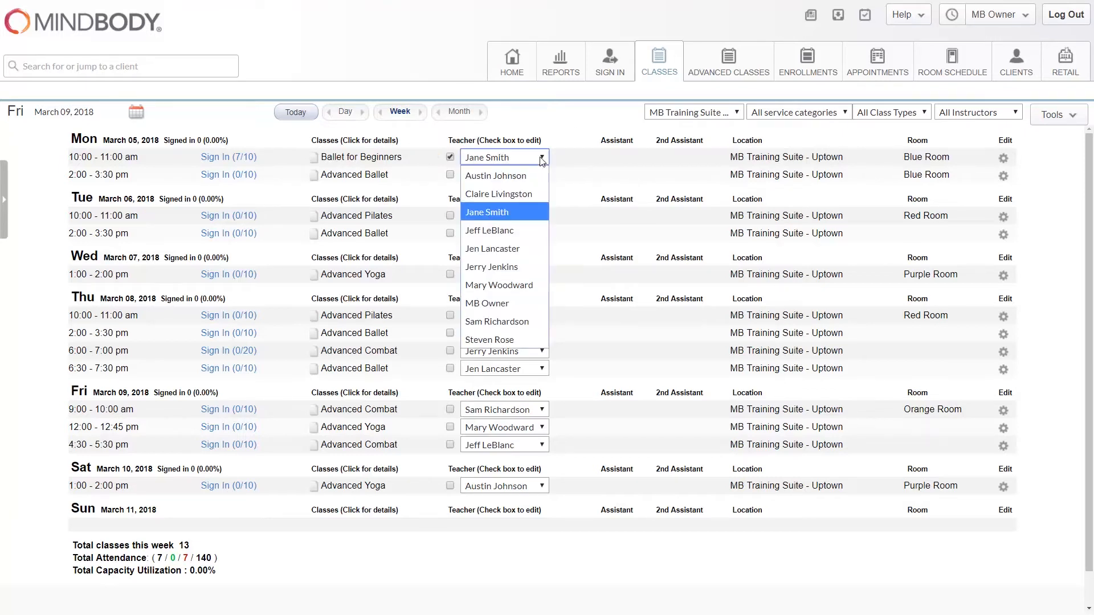
click(500, 285)
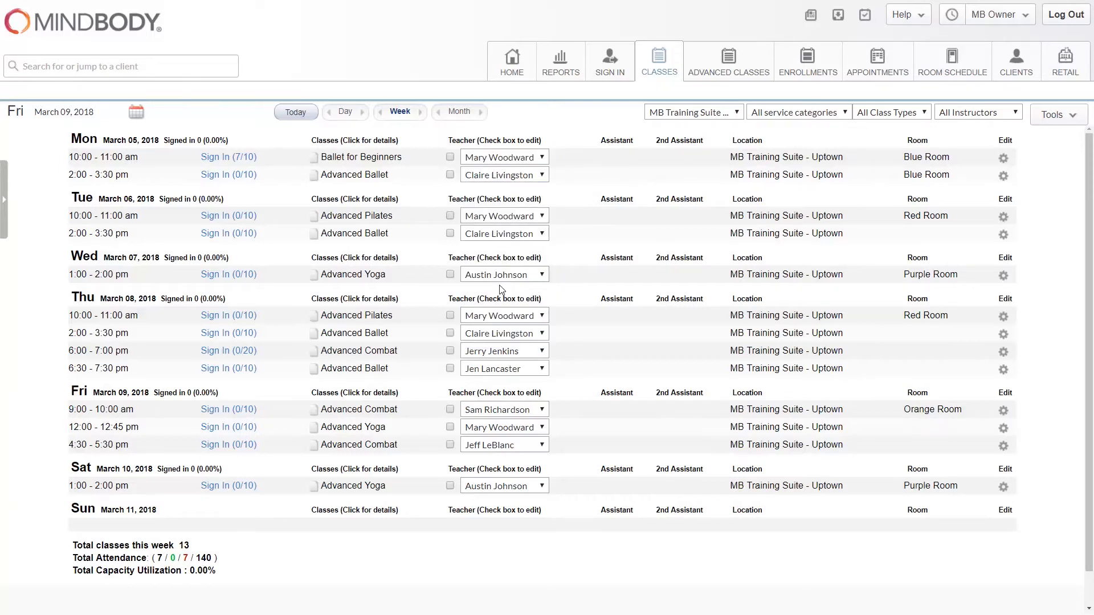
click(420, 112)
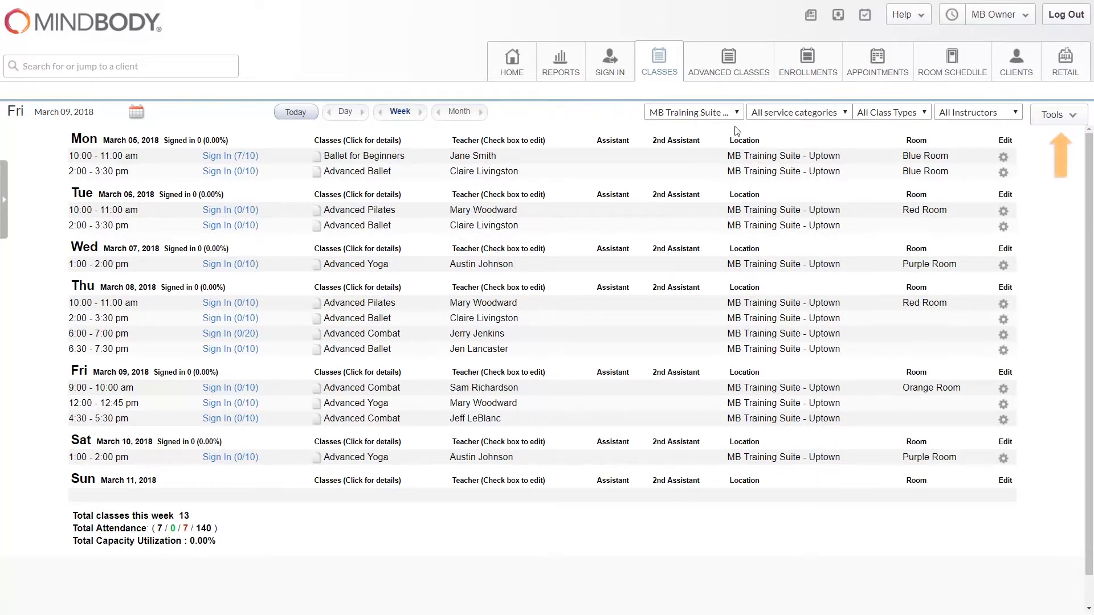
Step: Enable Quick Teacher Substitution in the Class Schedule Appearance & Options settings and save the update
click(1074, 114)
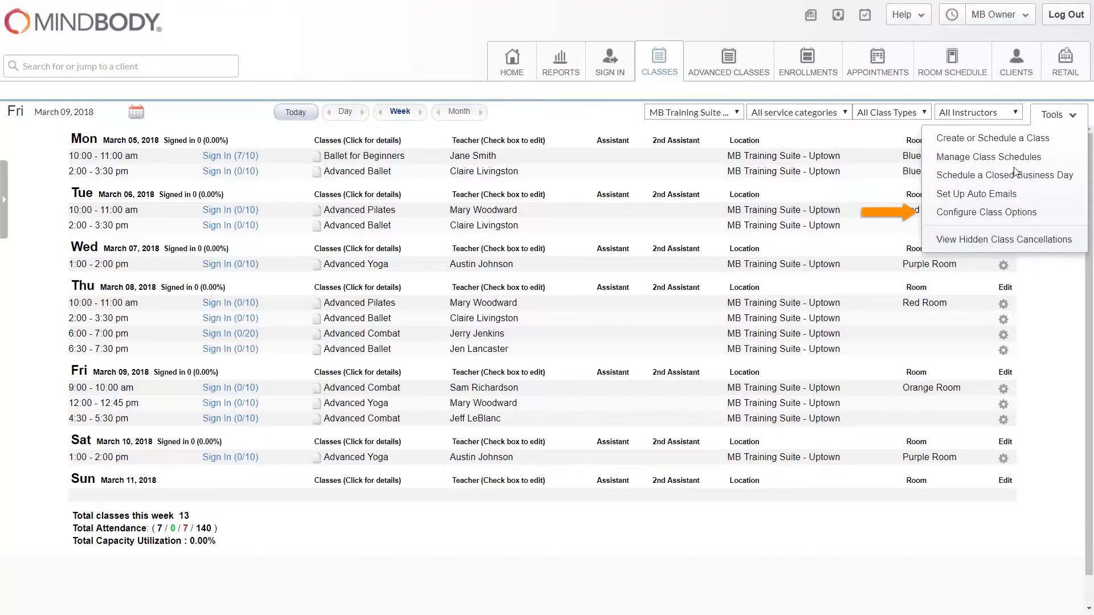
click(1012, 213)
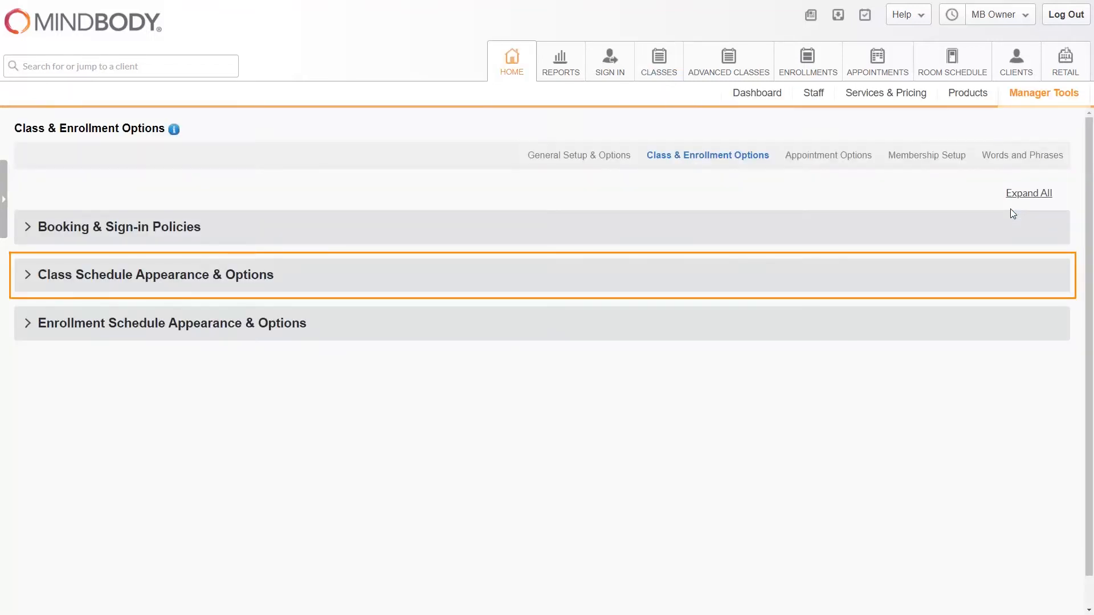
click(350, 289)
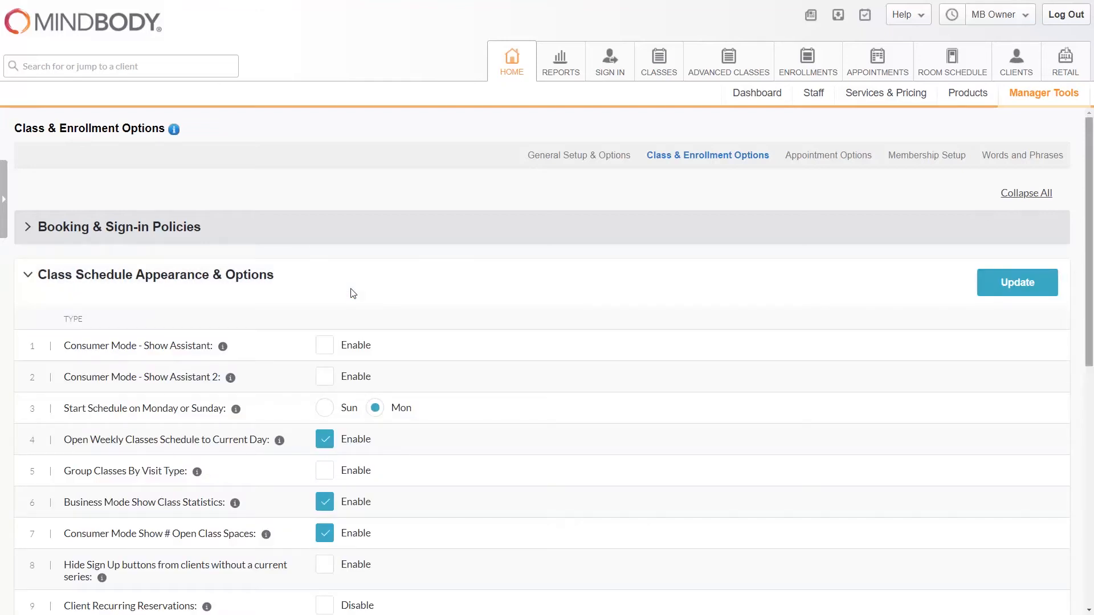
drag(1088, 204, 1080, 453)
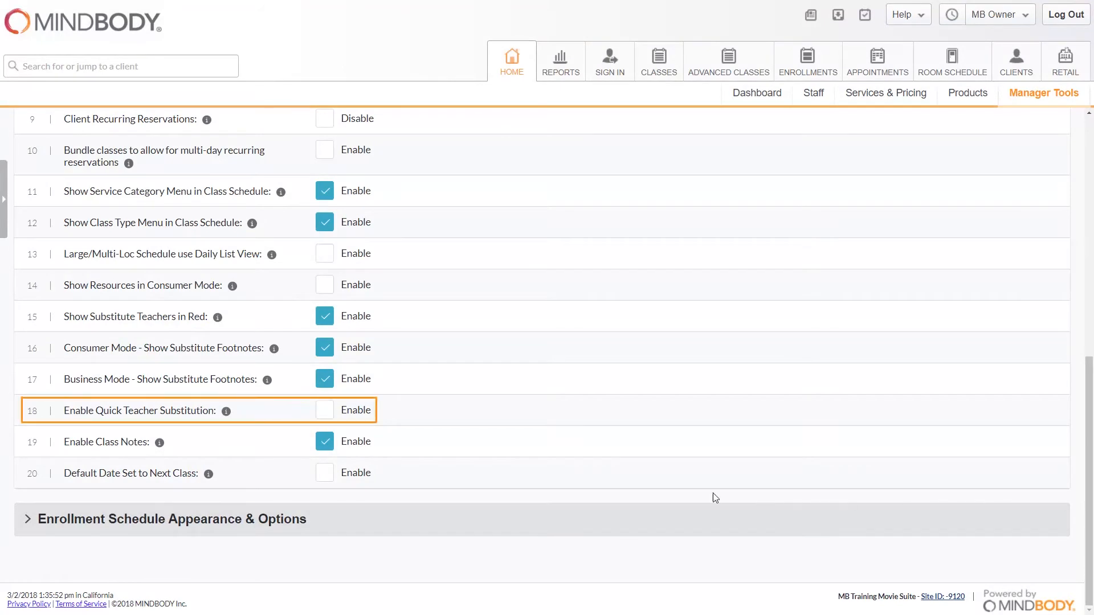
click(324, 411)
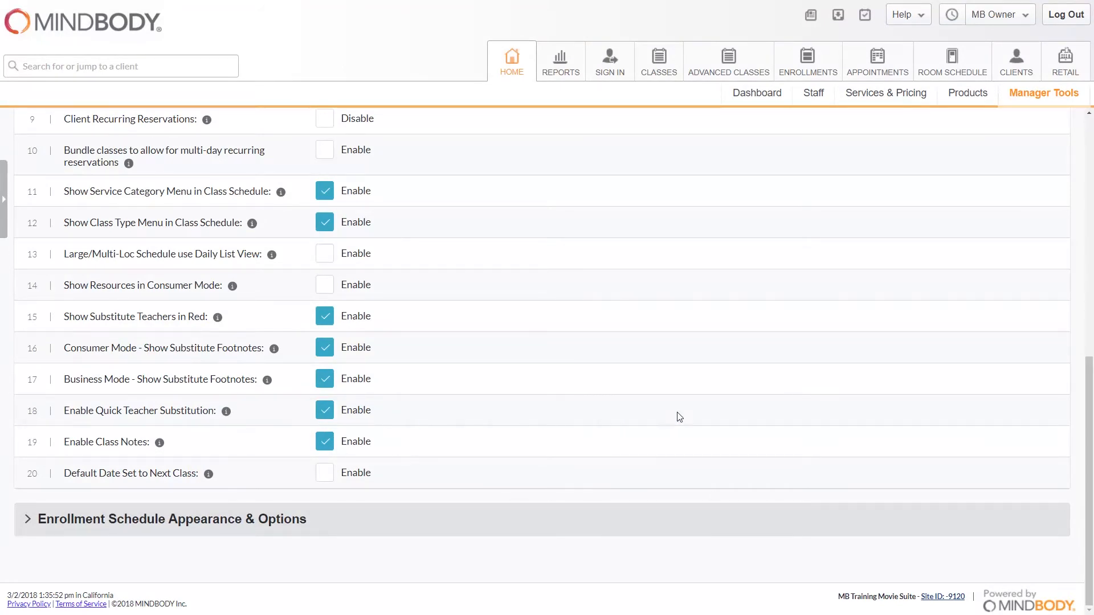
mouse_move(1089, 415)
mouse_down()
mouse_move(1075, 362)
mouse_move(1066, 154)
mouse_up()
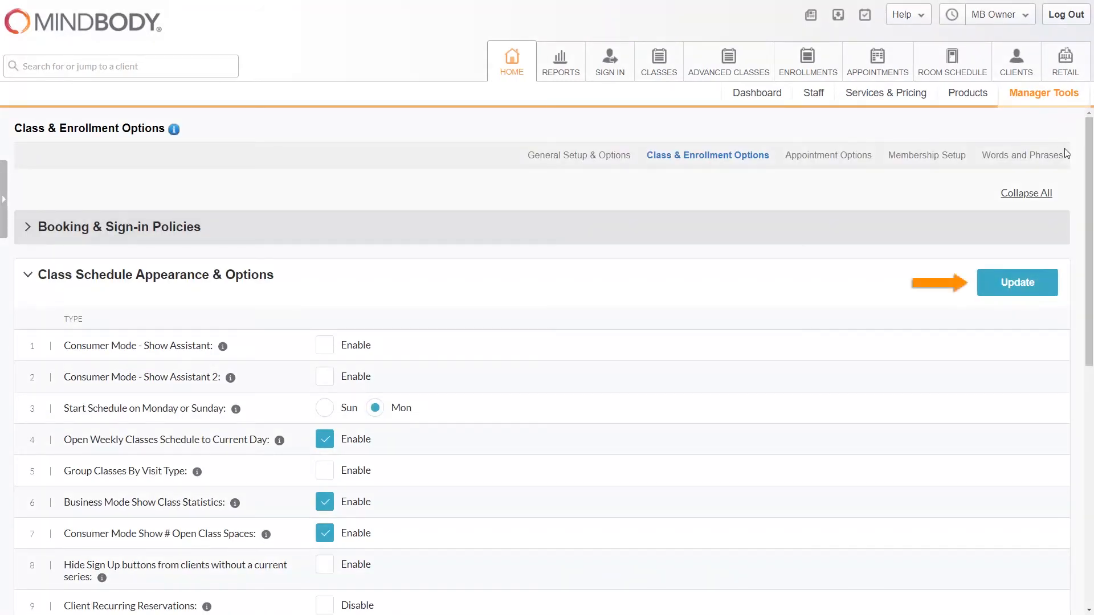
click(1032, 294)
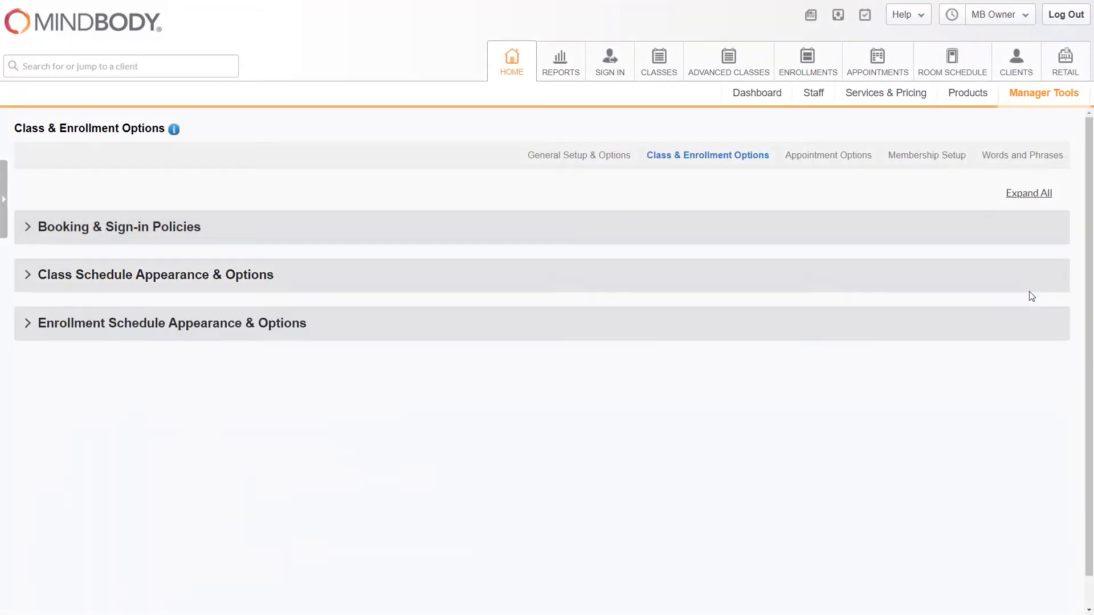
Step: Return to the class schedule and open the instructor change form for Monday's 10:00 am Ballet for Beginners class
click(655, 69)
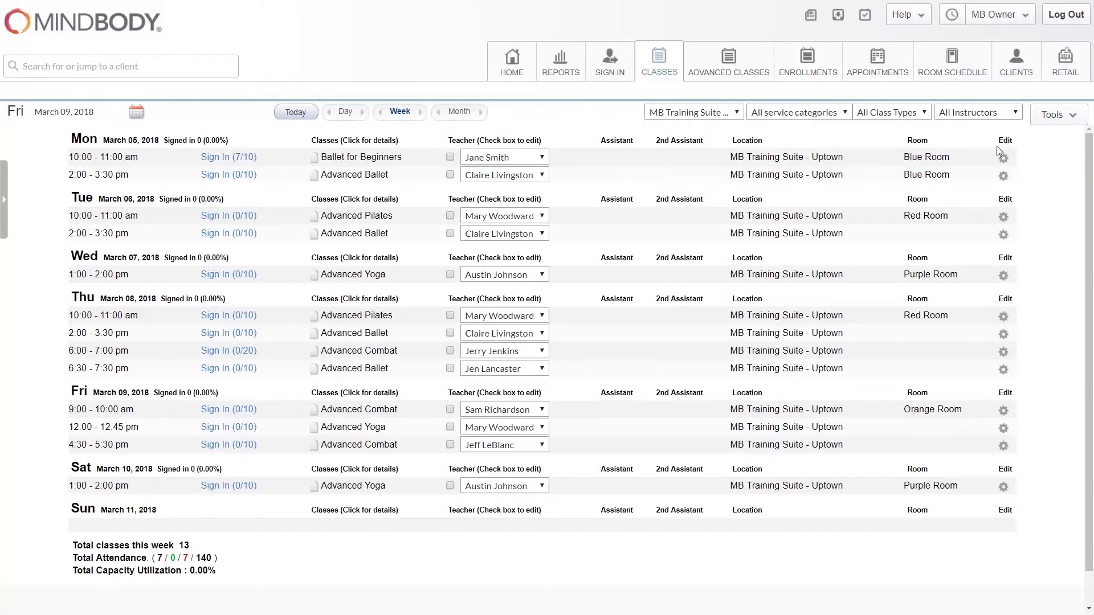
click(1003, 159)
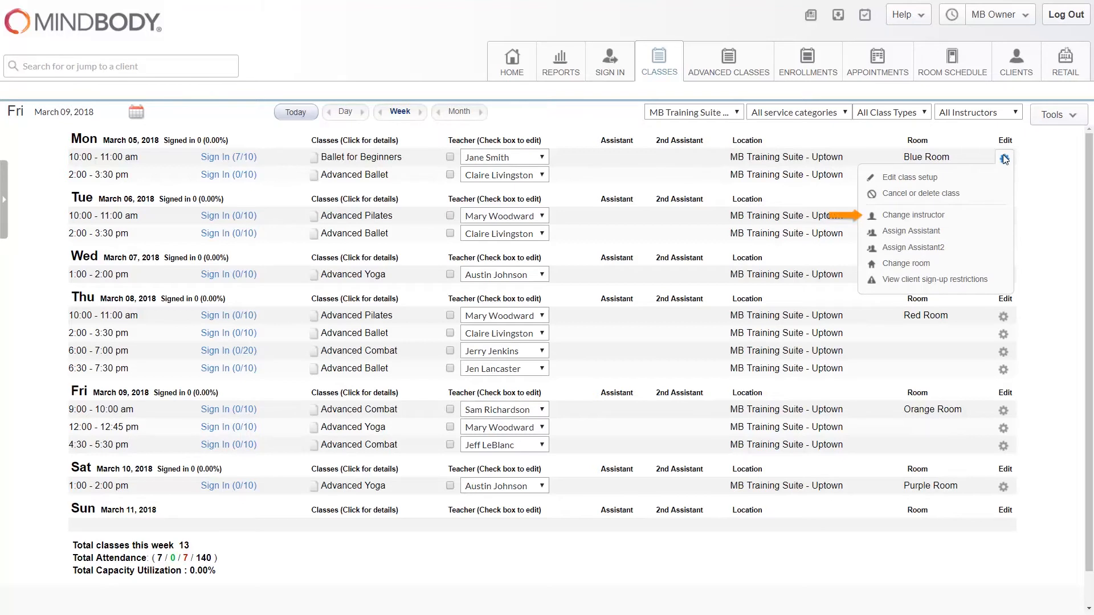
click(938, 216)
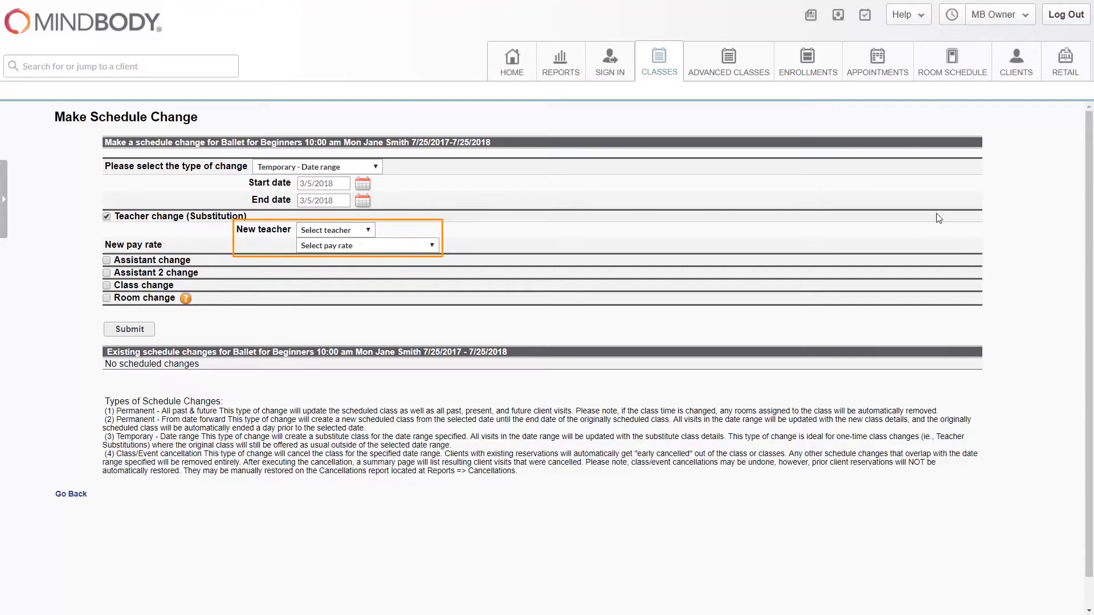
Step: Choose the Friday 4:30 pm Advanced Combat teacher as the substitute, with pay rate Rate 2 - Flat Rate + Bonus
click(369, 231)
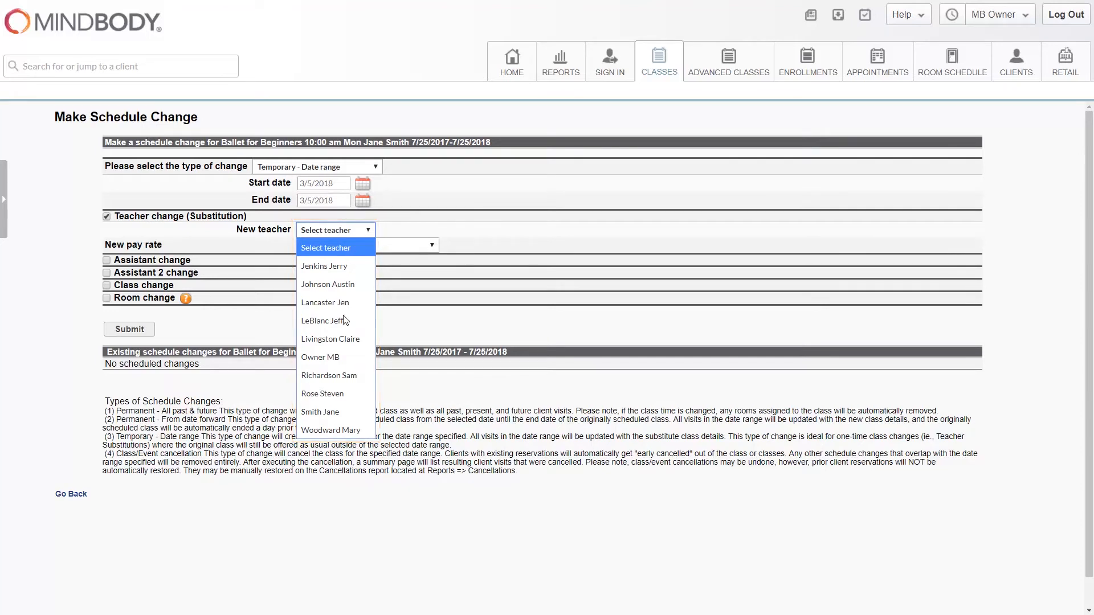
click(302, 321)
click(432, 246)
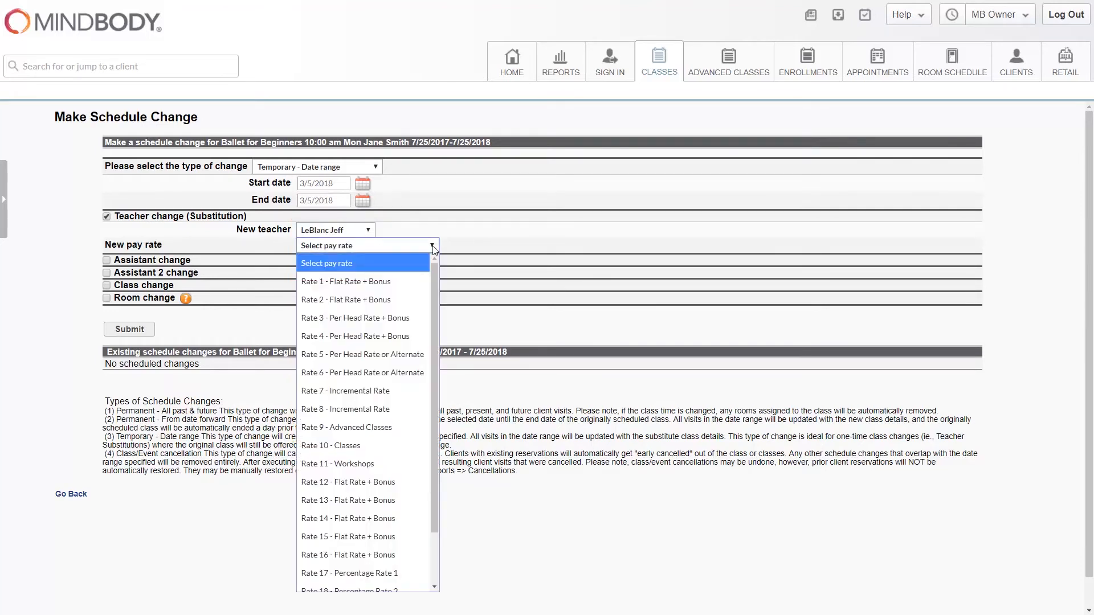
click(378, 302)
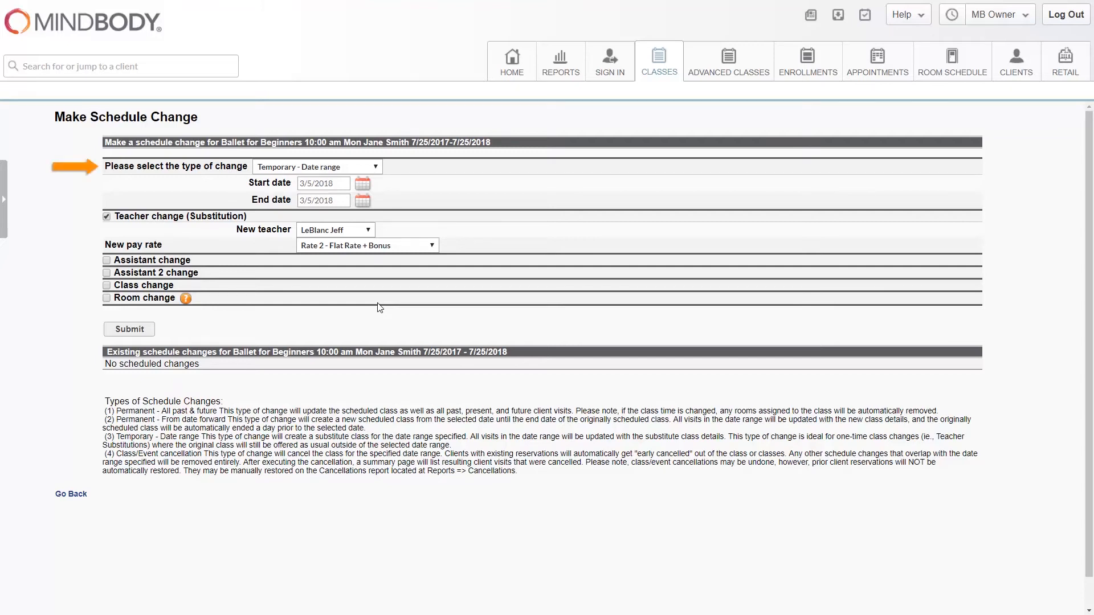
Step: Try the change types Permanent - All past & future and Permanent - From date forward, ending on Temporary - Date range
click(378, 168)
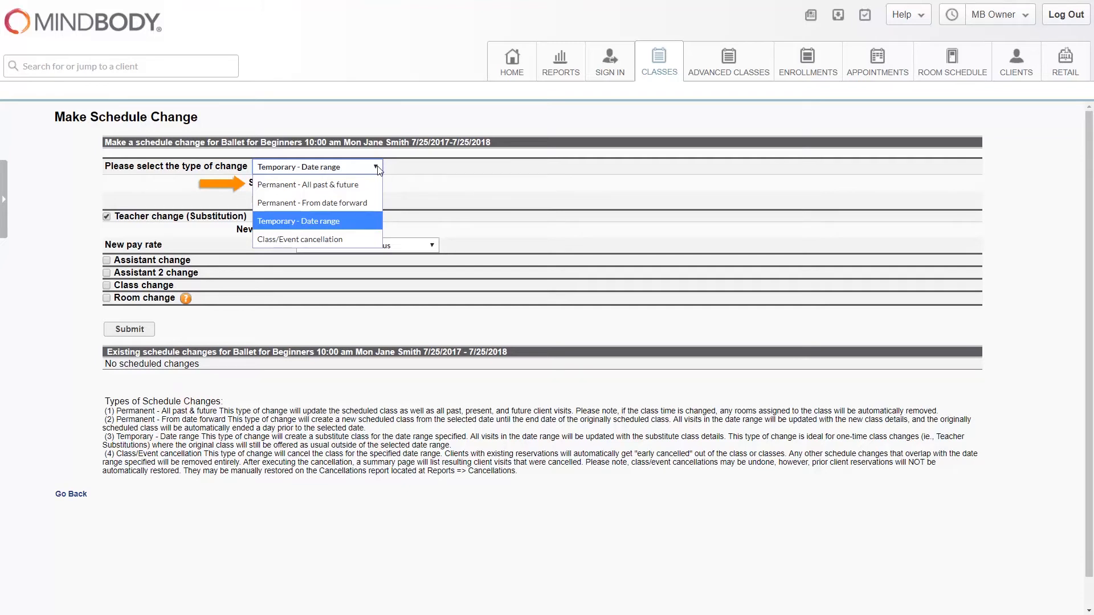
click(366, 185)
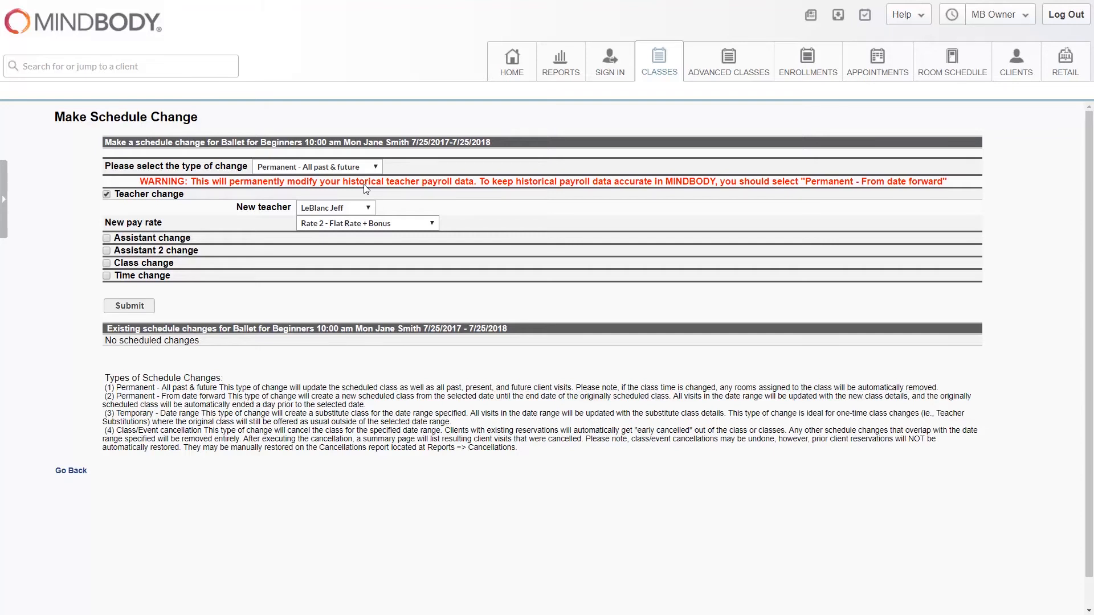
click(375, 166)
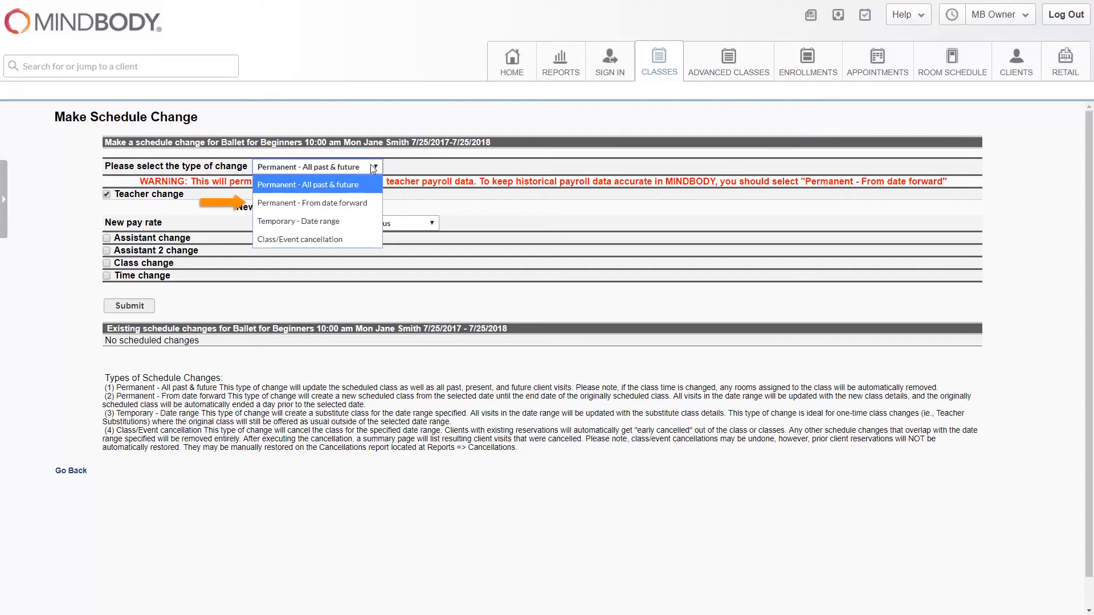
click(349, 203)
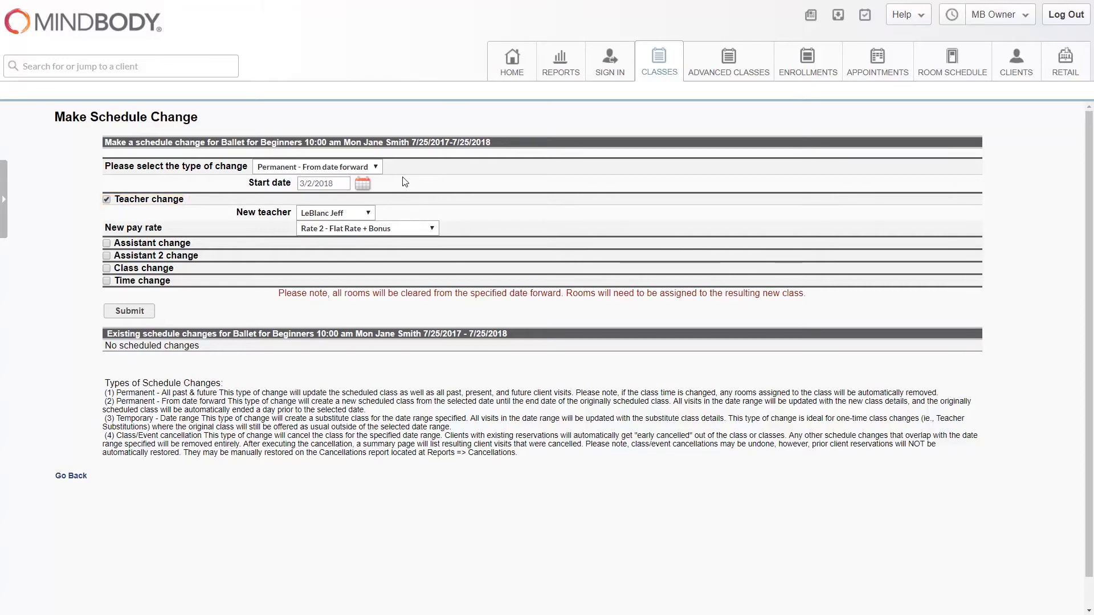
click(375, 167)
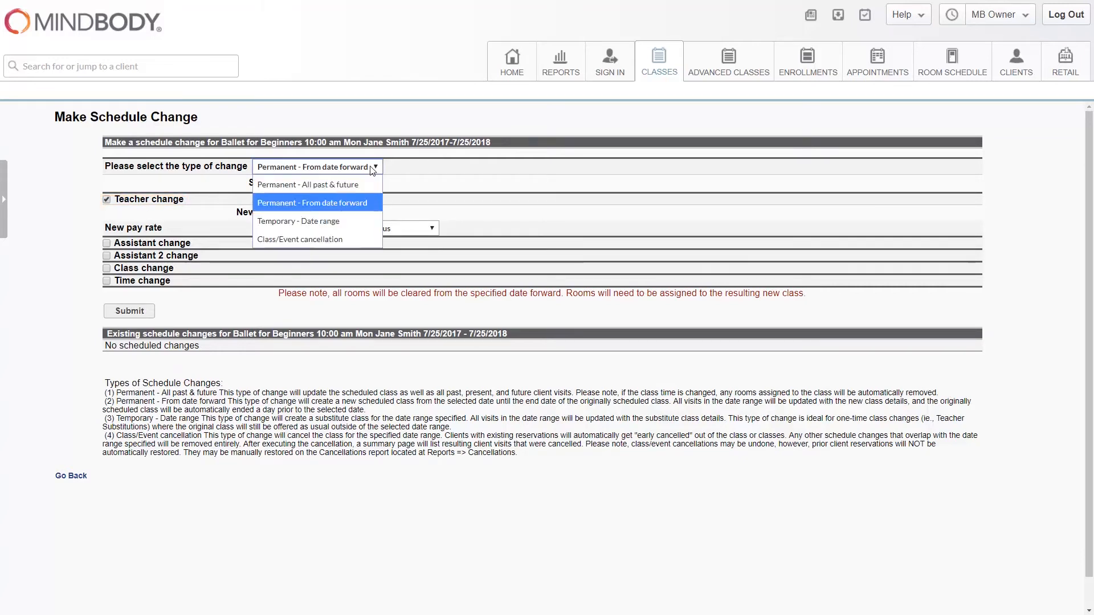
click(338, 221)
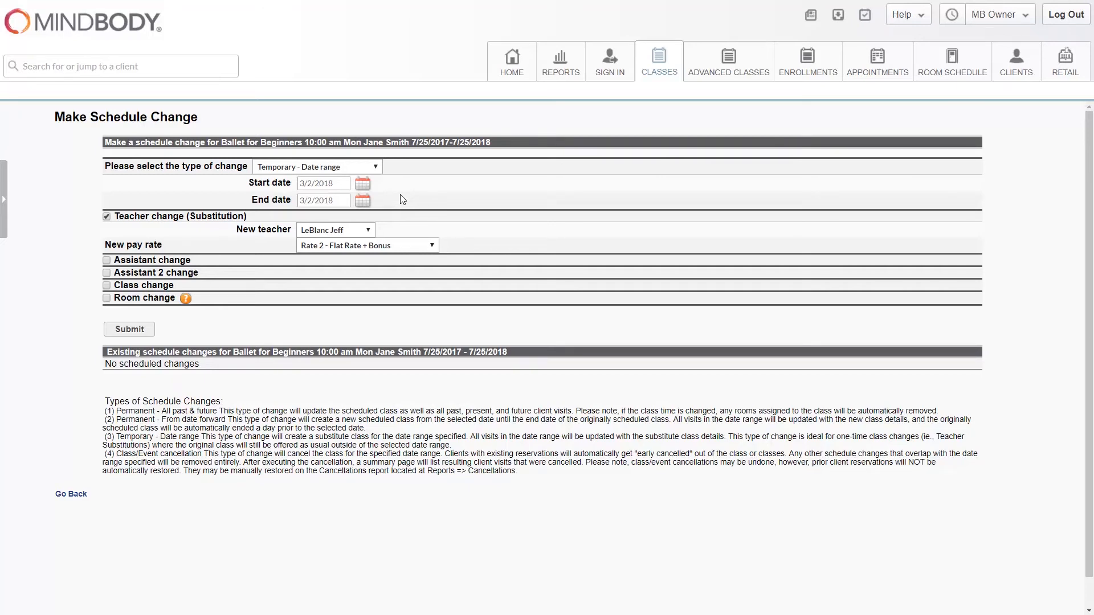
Step: Submit a Permanent - All past & future change assigning the teacher named in the class heading at pay rate Rate 10 - Classes
click(368, 166)
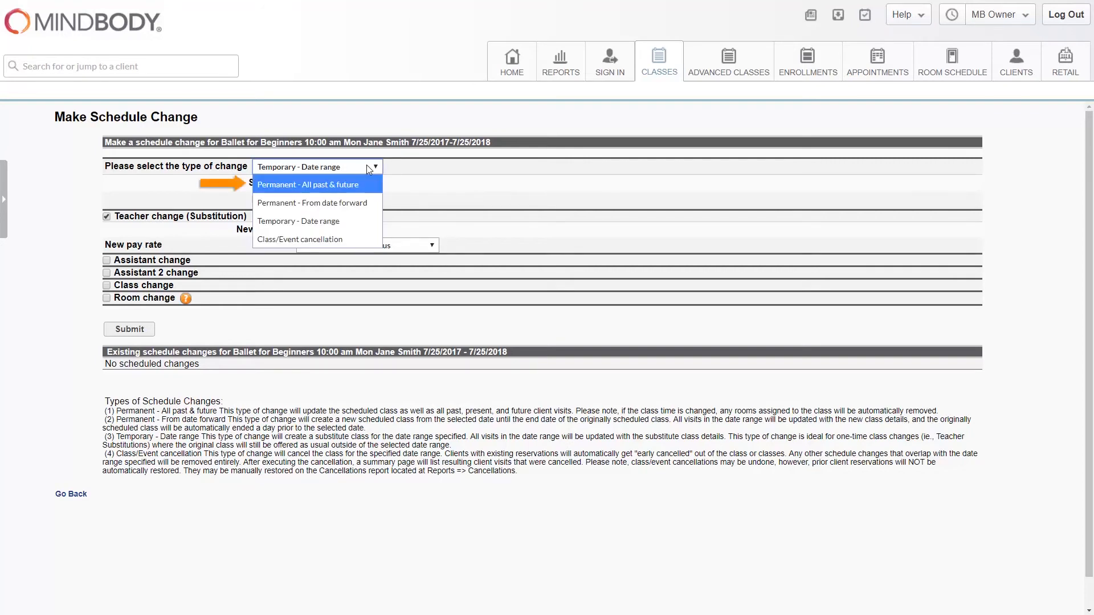
click(316, 183)
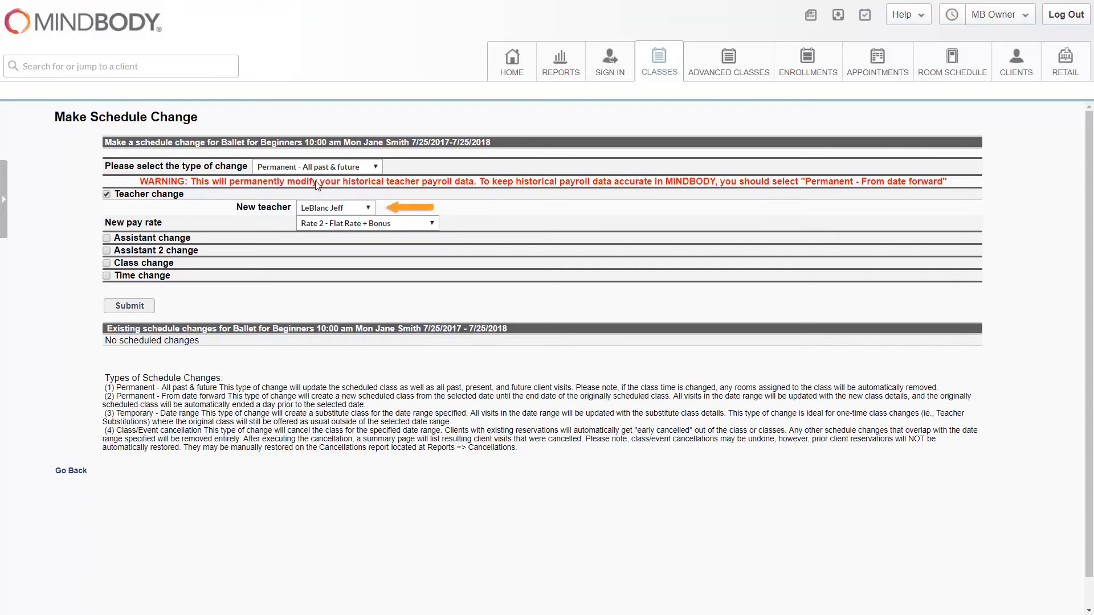
click(370, 207)
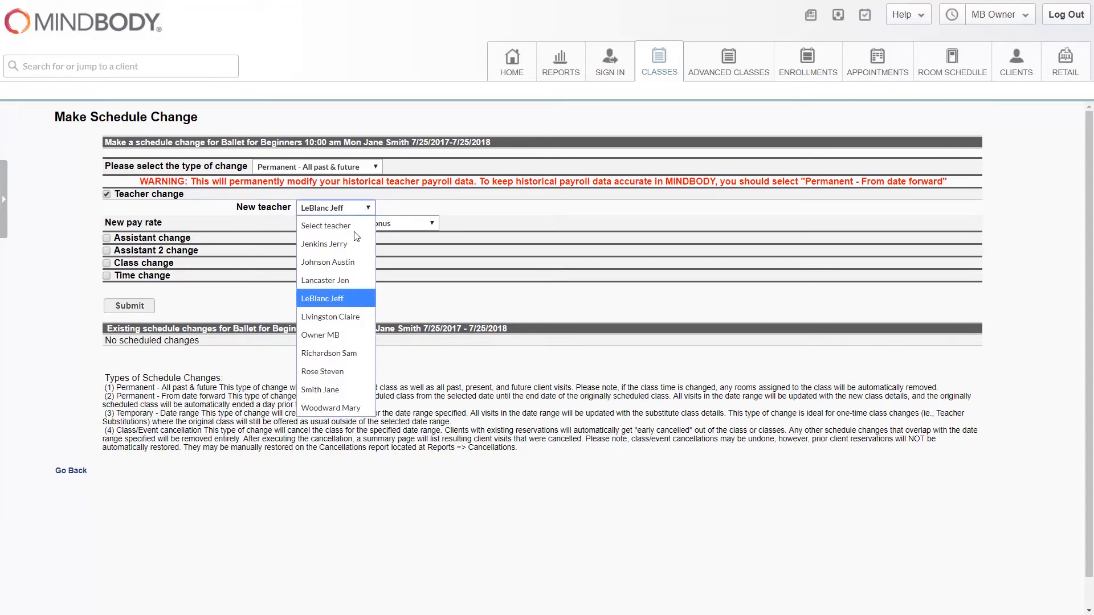
click(343, 389)
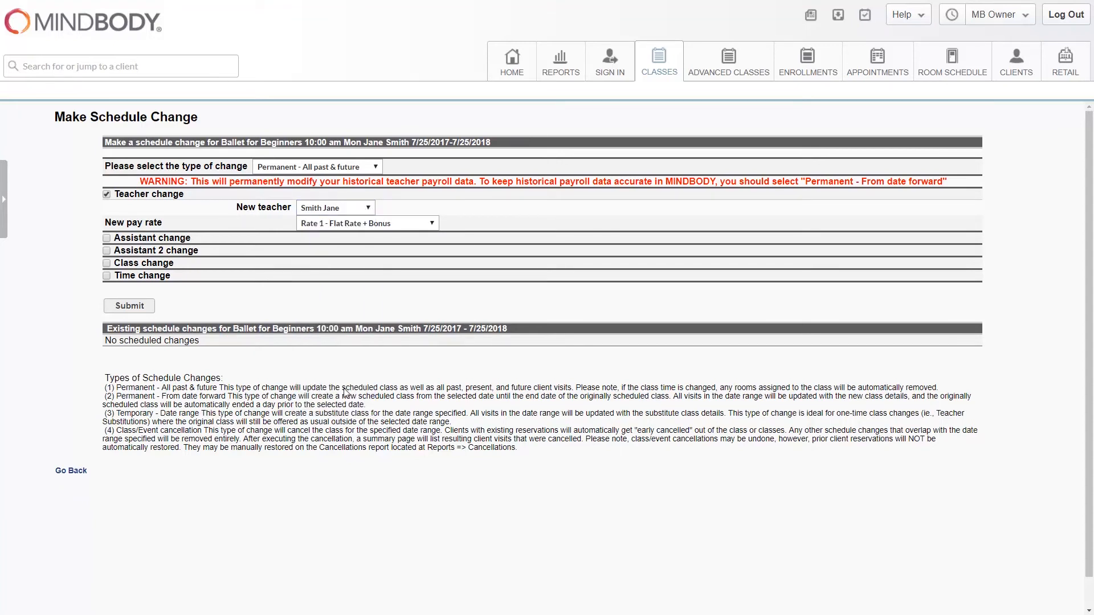
click(433, 223)
click(377, 423)
click(136, 308)
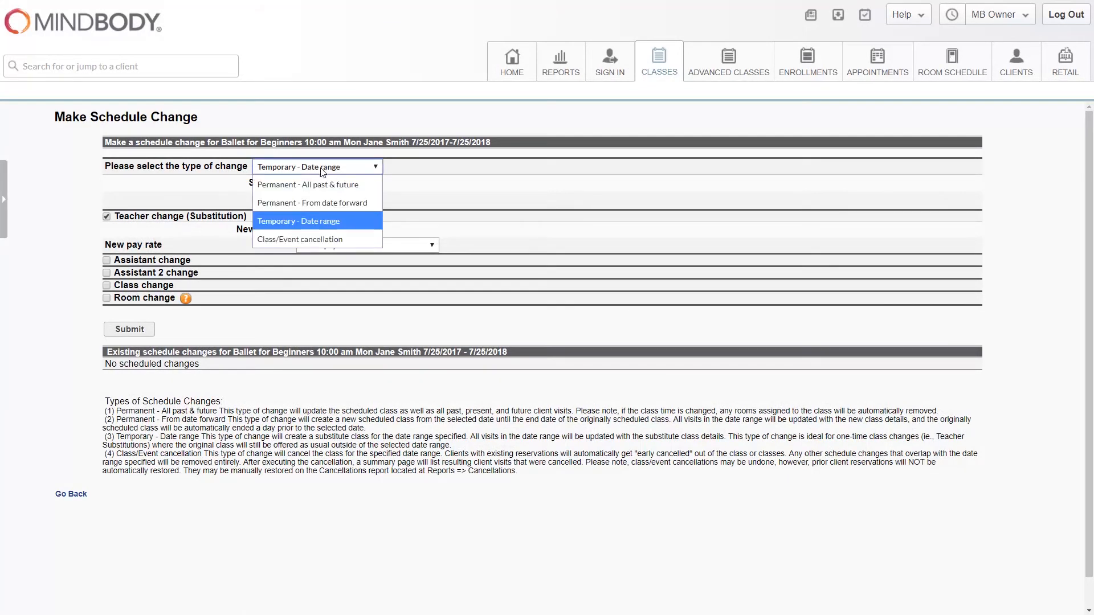
Step: Submit a Permanent - From date forward change assigning the teacher named in the class heading at pay rate Rate 10 - Classes
click(319, 203)
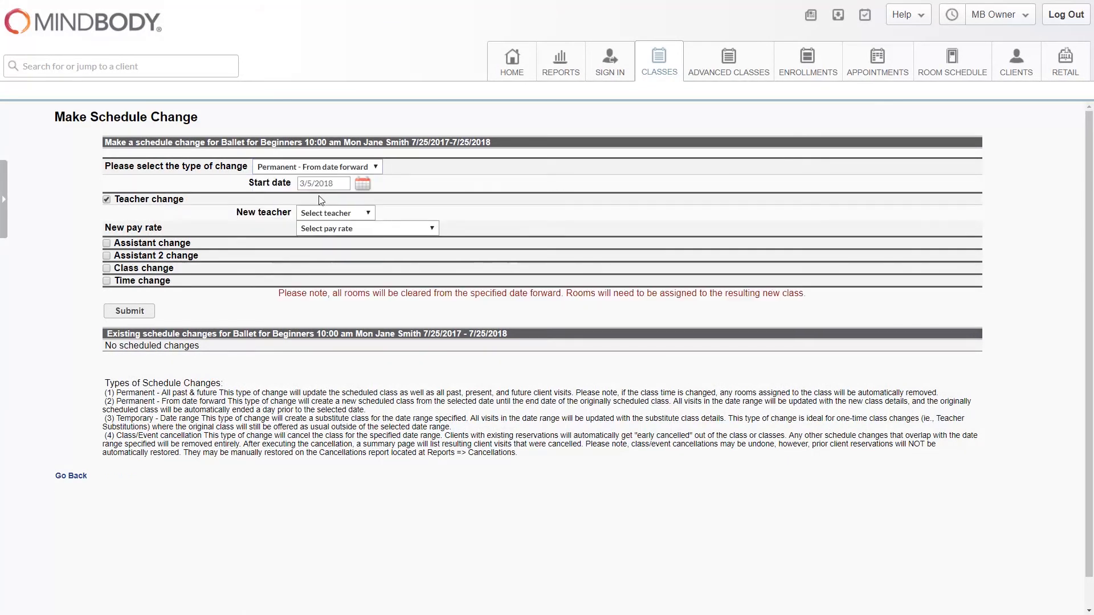
click(367, 213)
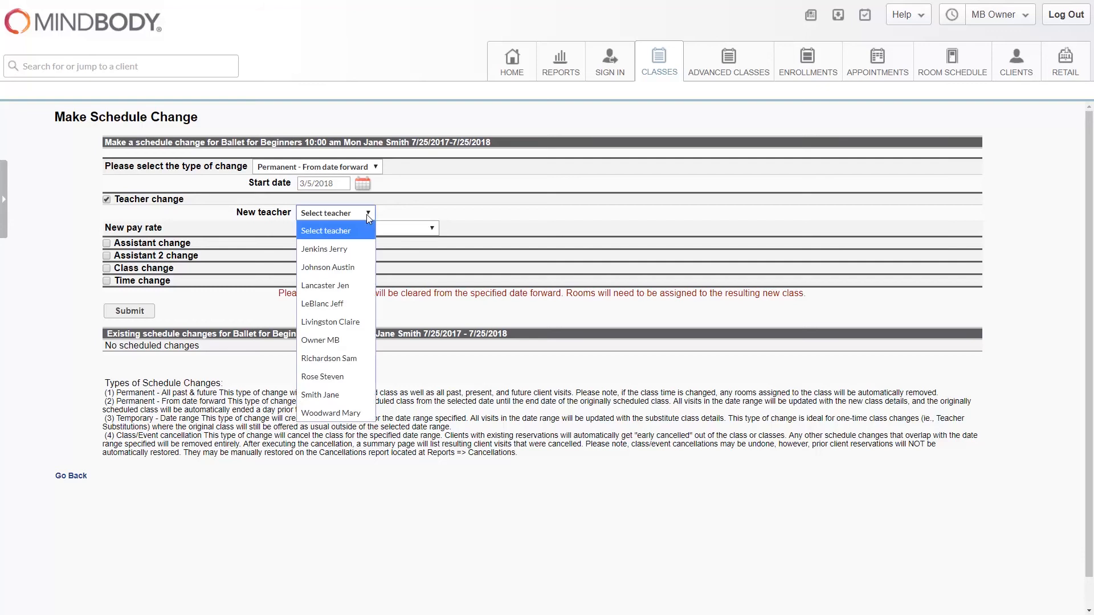
click(338, 395)
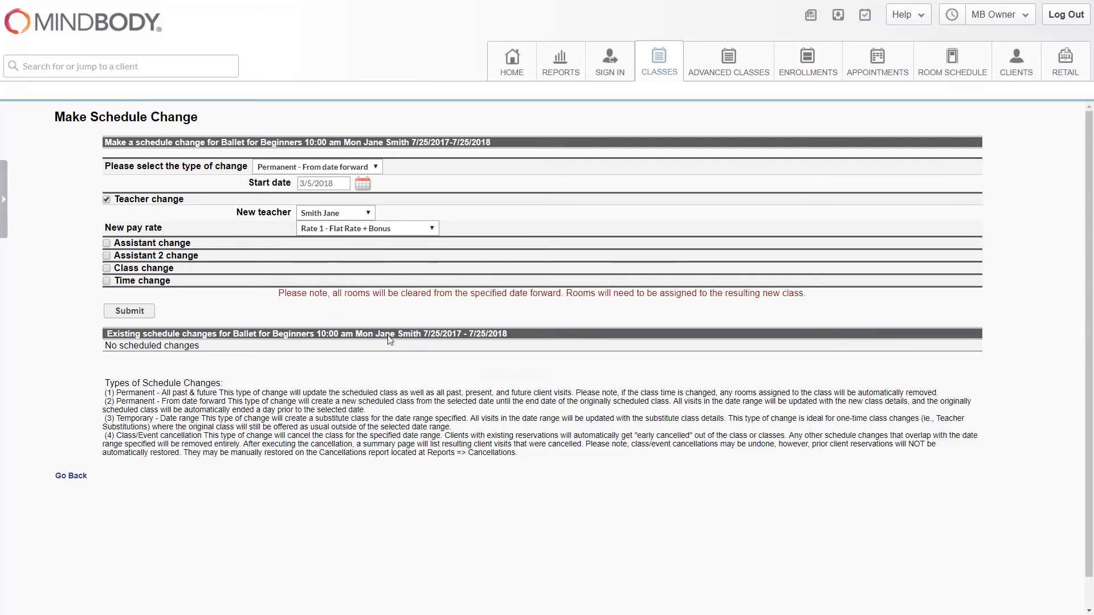
click(400, 229)
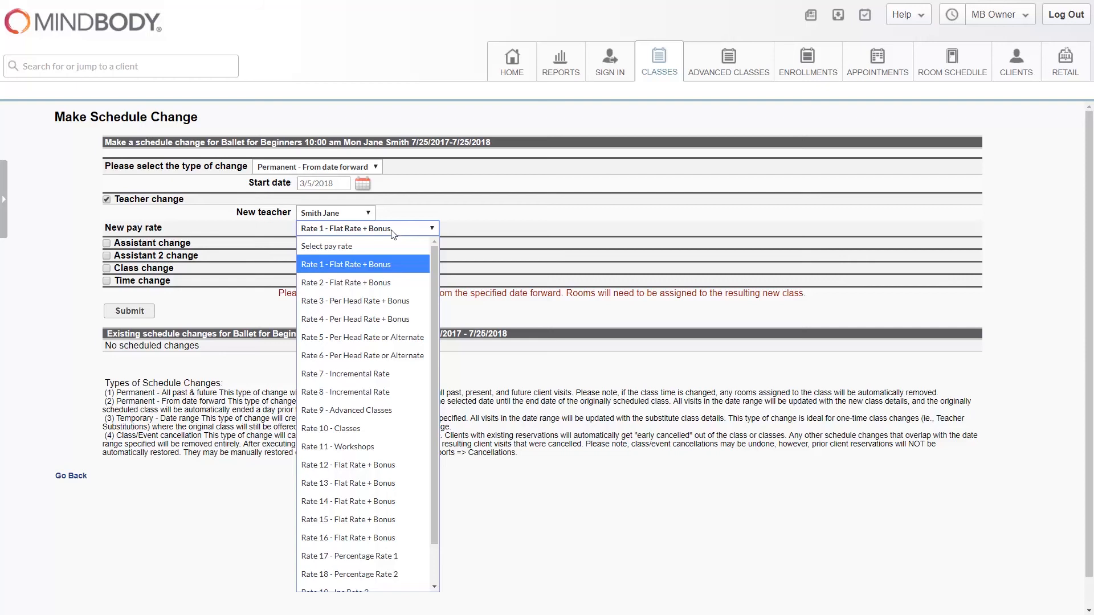
click(366, 427)
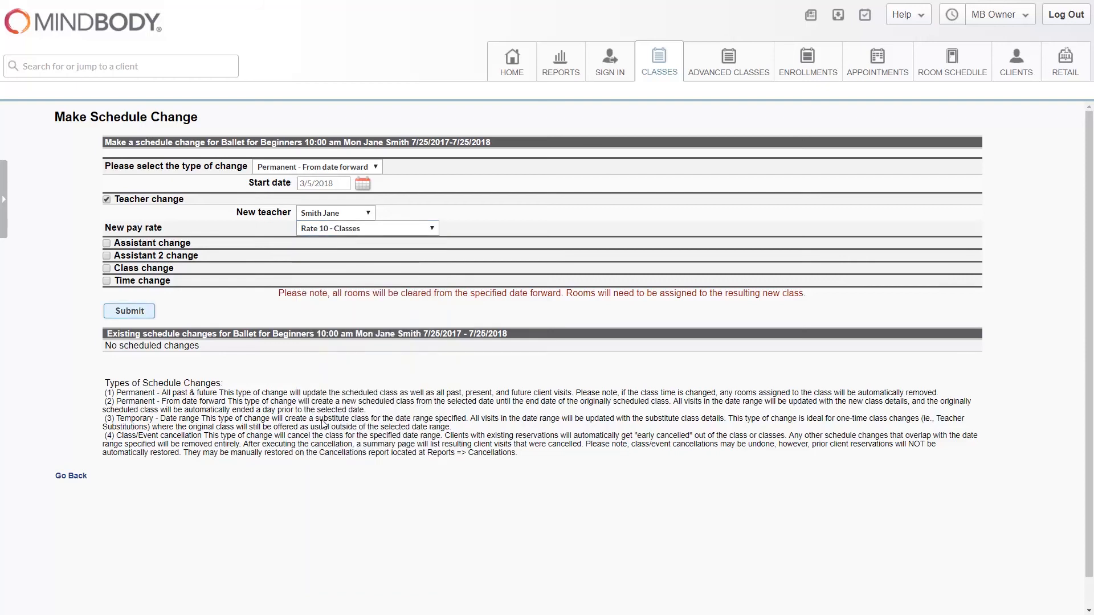
click(140, 313)
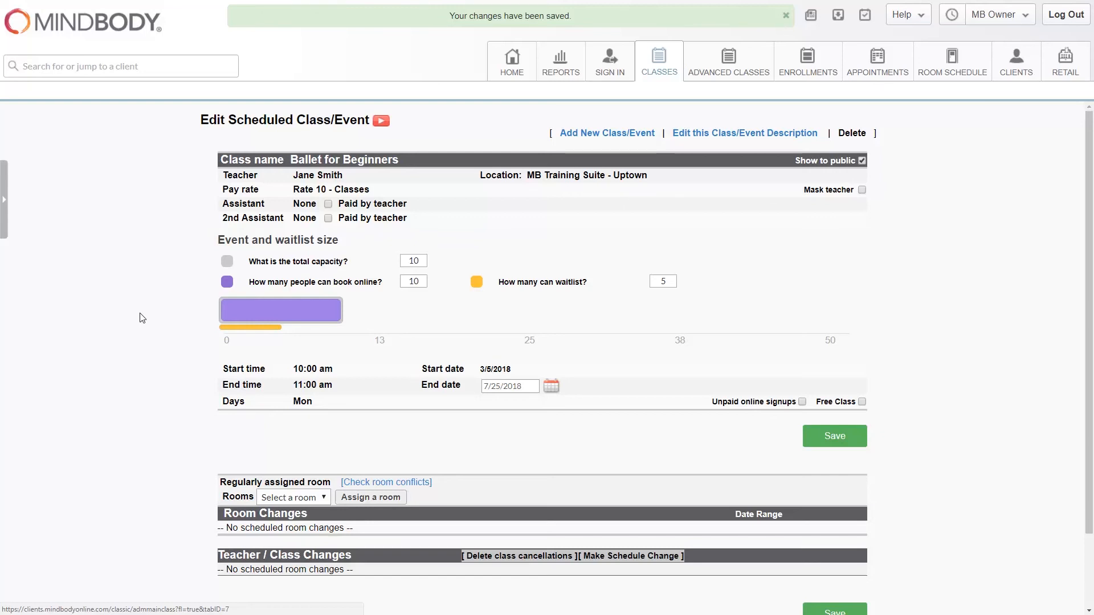
Step: Start an assistant change for Monday's 10:00 am Ballet for Beginners class, choosing the Wednesday Advanced Yoga teacher as new assistant
click(671, 71)
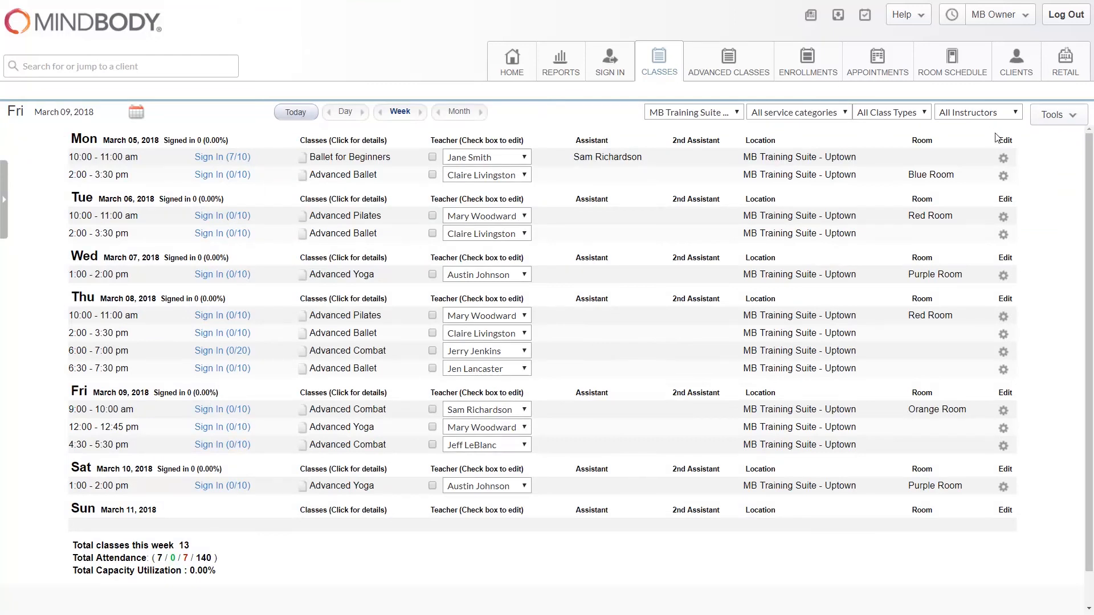
click(1005, 161)
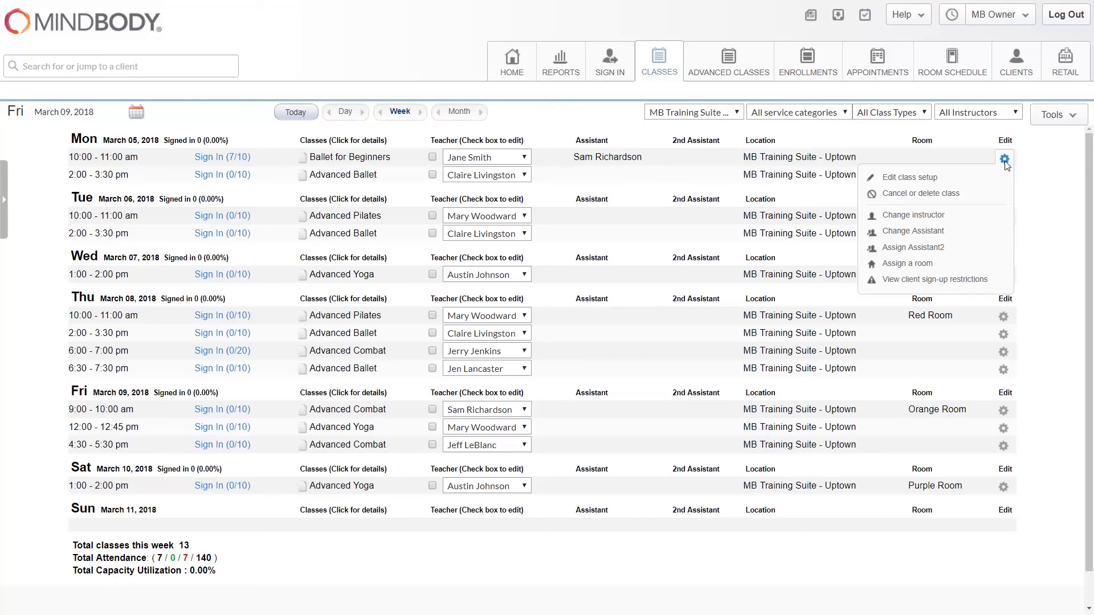
click(907, 232)
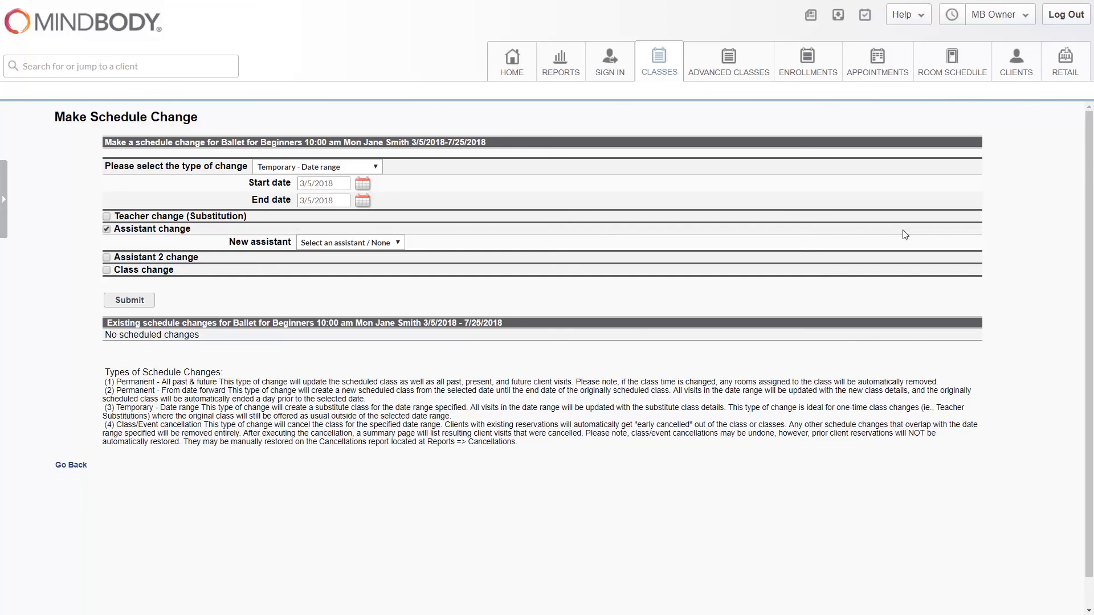
click(399, 244)
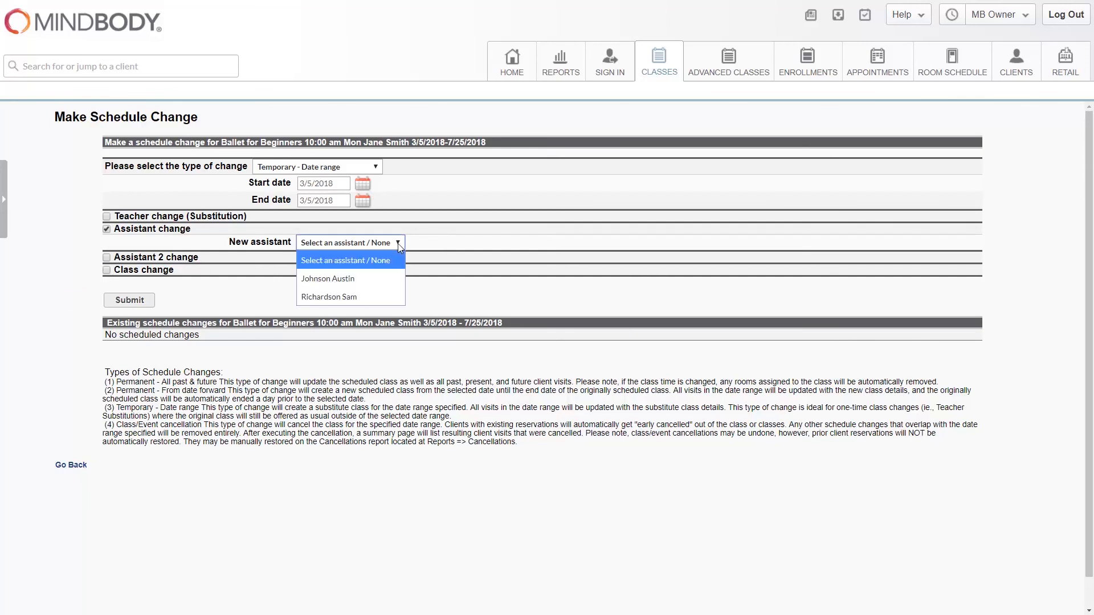
click(362, 277)
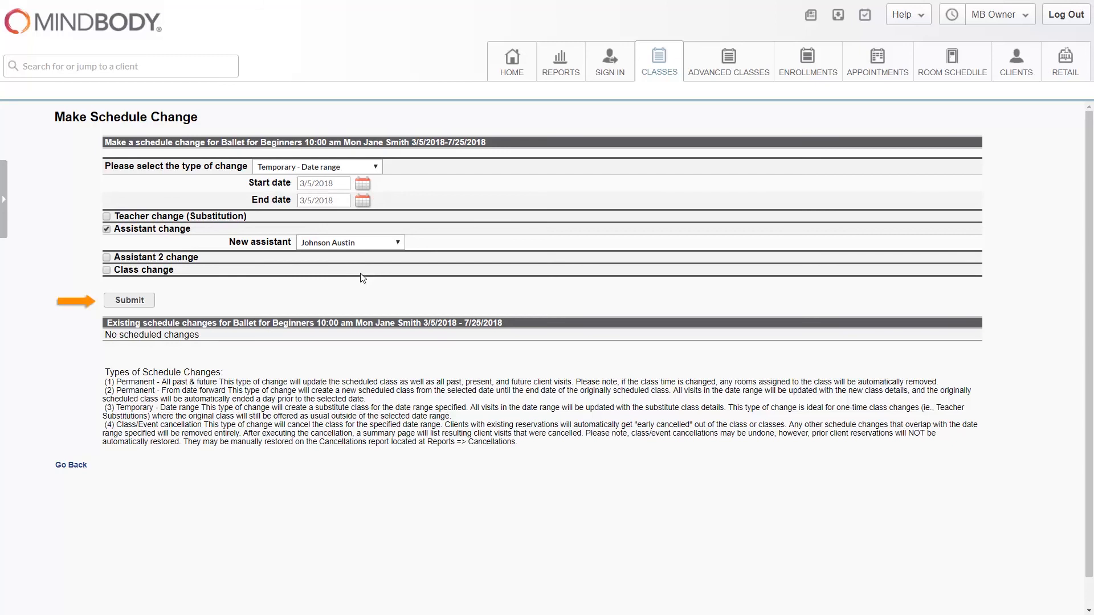